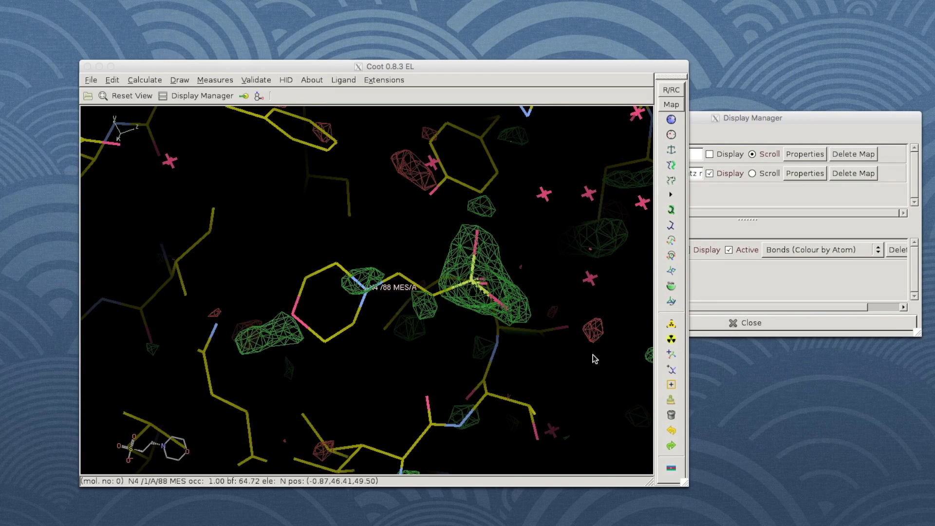
drag(569, 348, 490, 338)
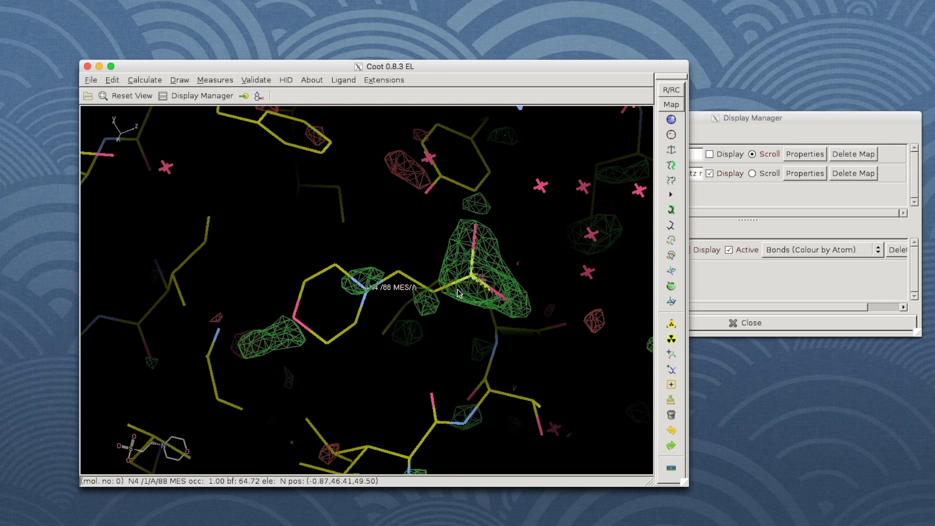
drag(490, 337, 434, 290)
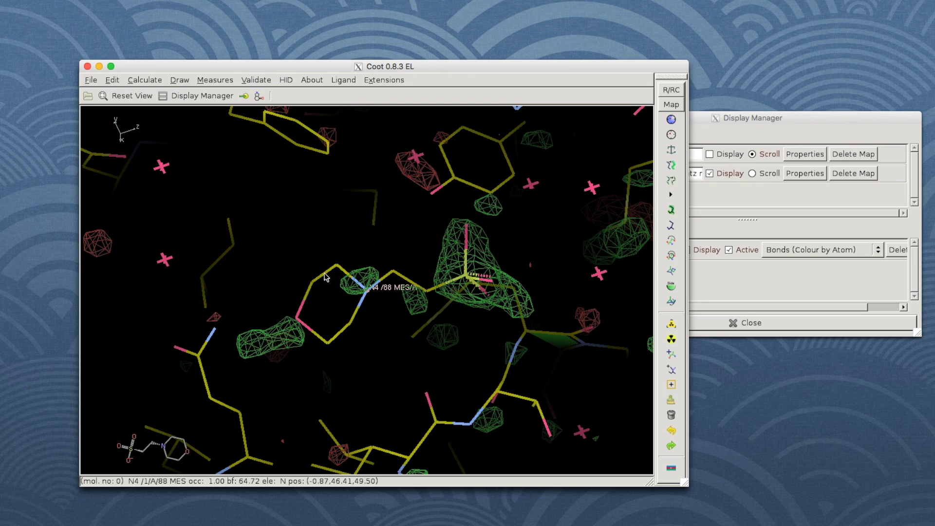
click(469, 327)
mouse_move(468, 327)
mouse_down()
mouse_move(532, 361)
mouse_move(501, 366)
mouse_move(500, 355)
mouse_up()
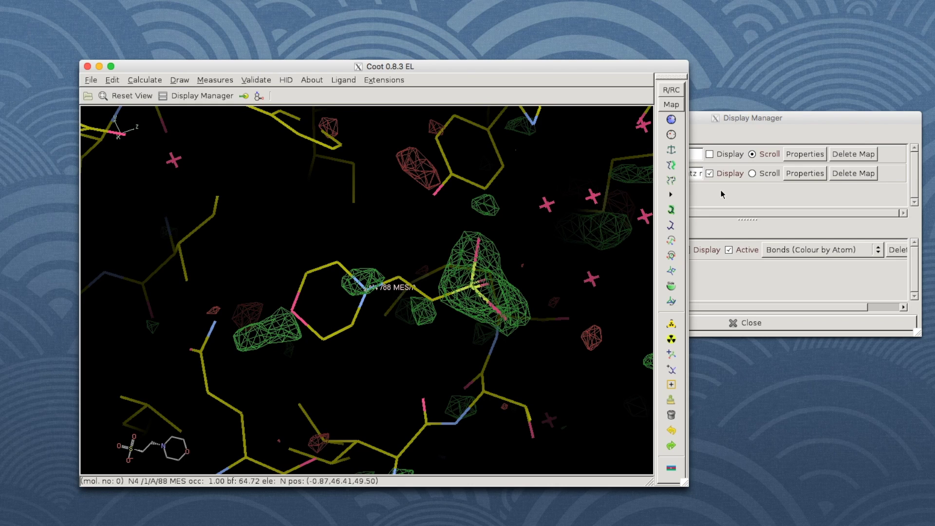
Show mask_omit.ccp4 instead of the polder map and rotate to inspect the purple mesh.
click(712, 153)
click(708, 173)
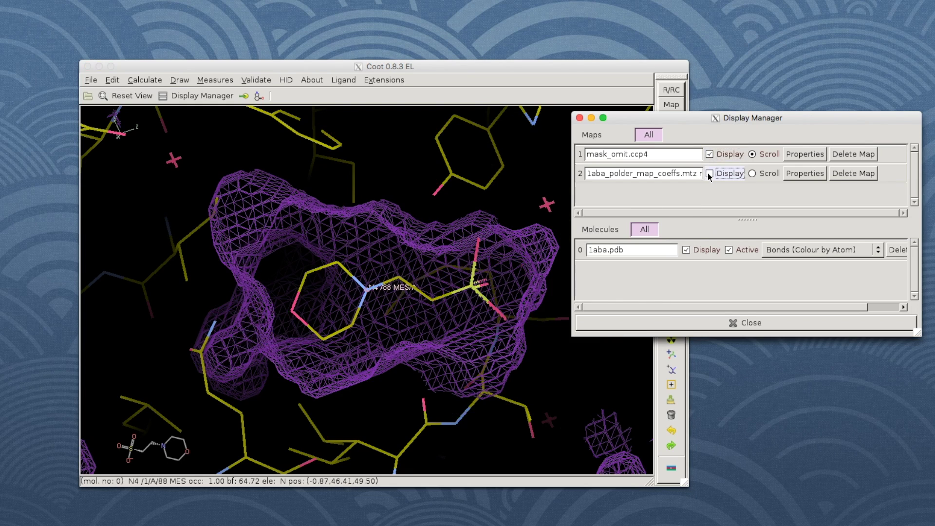
click(620, 66)
click(376, 396)
drag(376, 396, 383, 178)
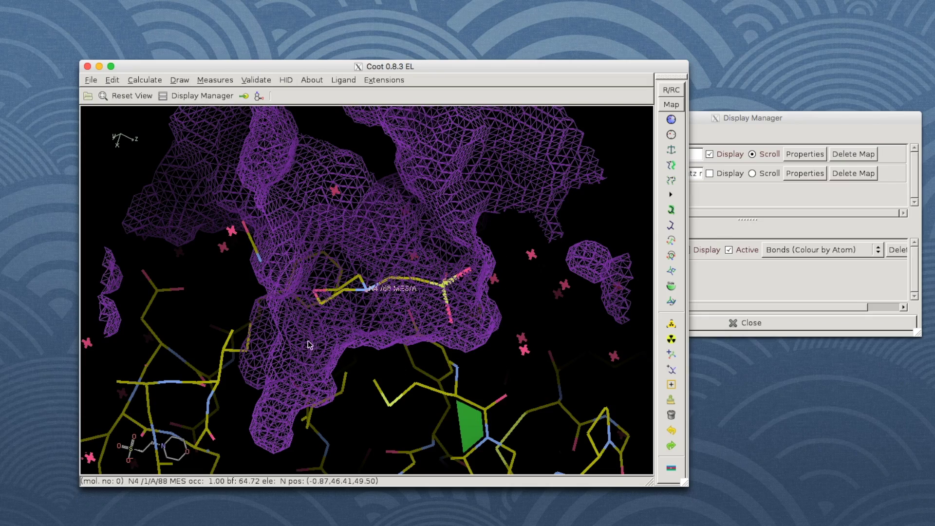
drag(333, 244, 341, 255)
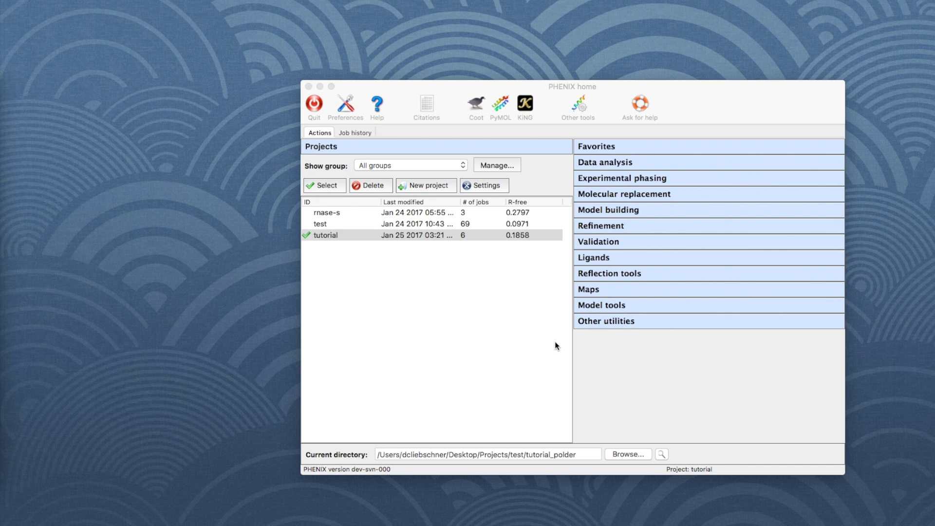
Expand the Maps tool category and launch Polder Maps.
click(594, 289)
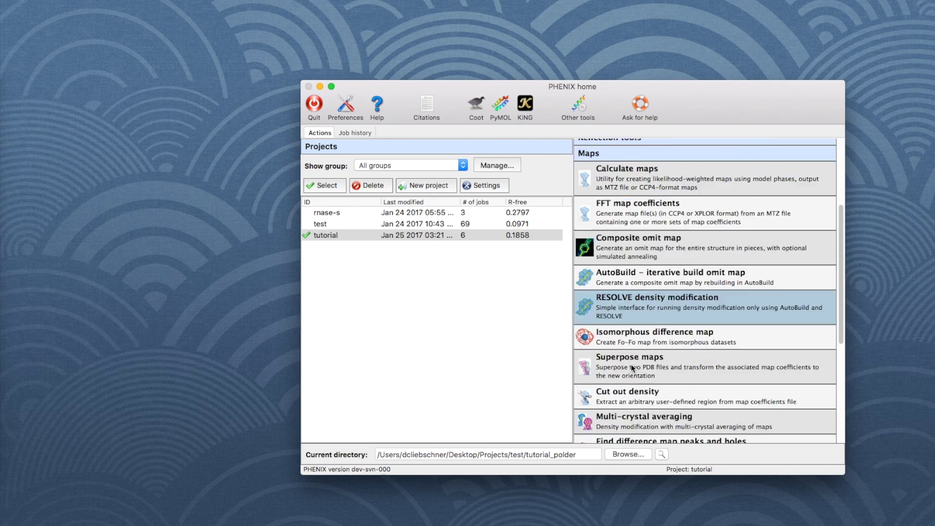
scroll(631, 364, down, 5)
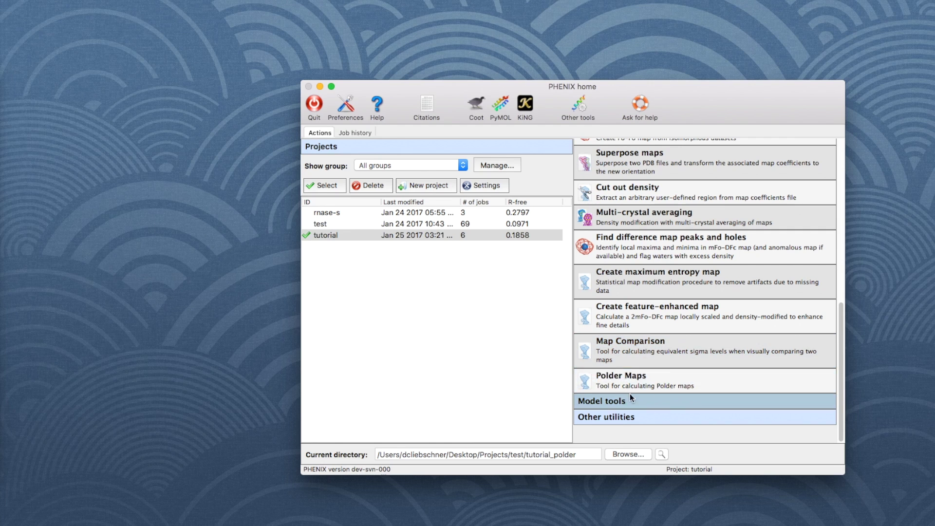
click(608, 381)
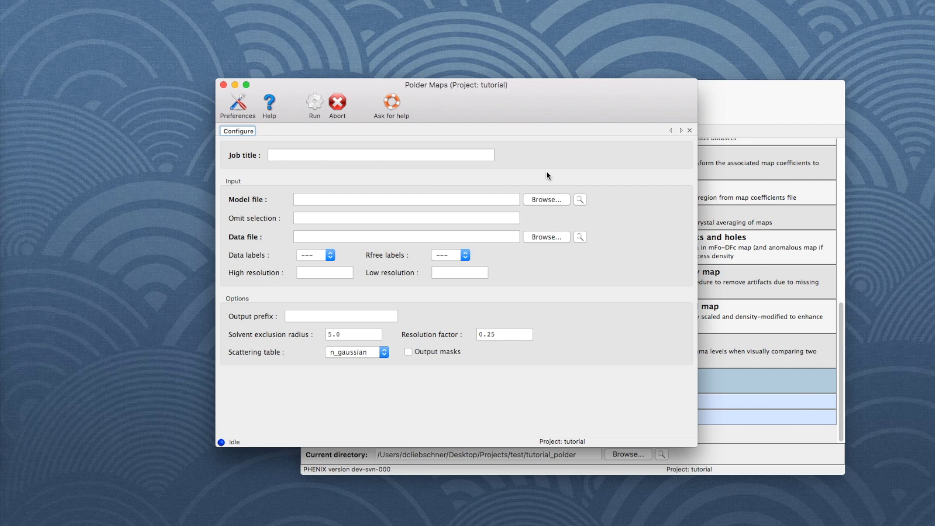
Enter job title phenix_tutorial and load 1aba.pdb as the model file.
click(445, 152)
text(p)
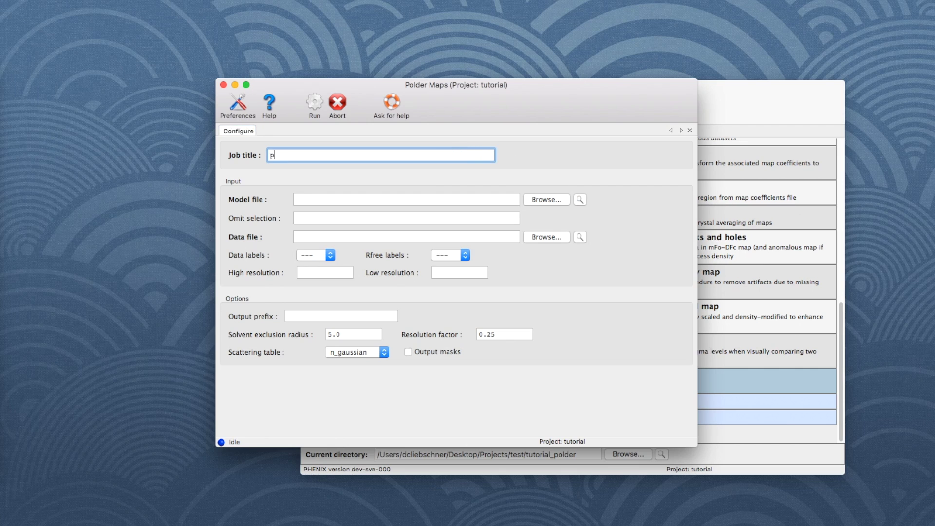
text(henix_tutor)
text(ial)
click(541, 200)
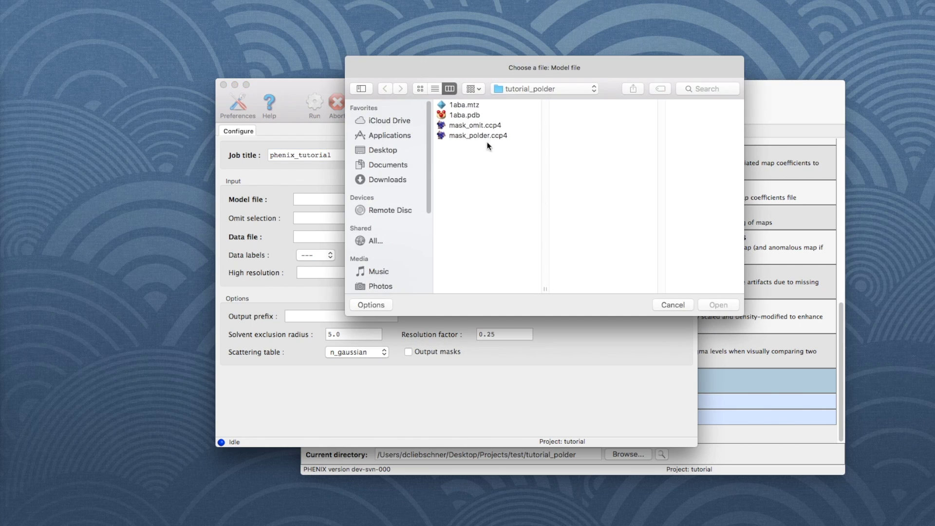
click(471, 116)
click(718, 306)
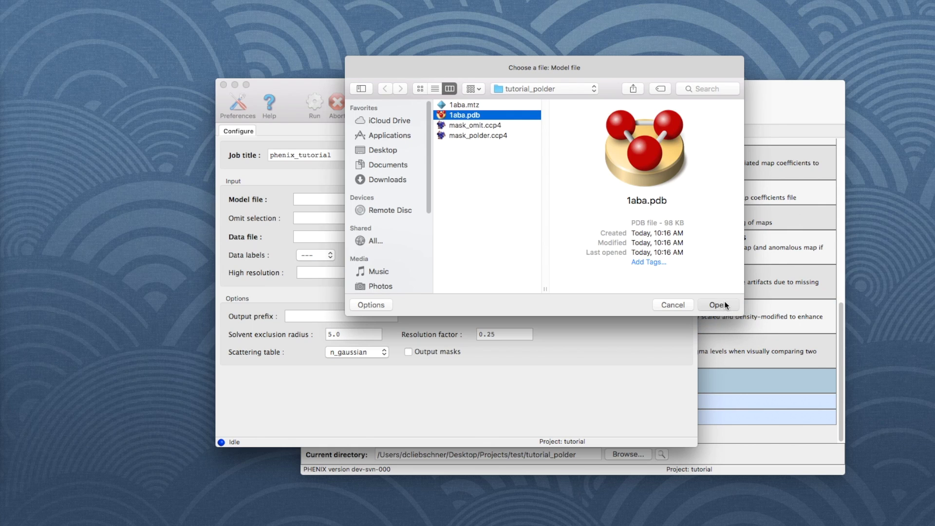
Load 1aba.mtz as the data file, keeping FOBS,SIGFOBS as data labels.
click(545, 237)
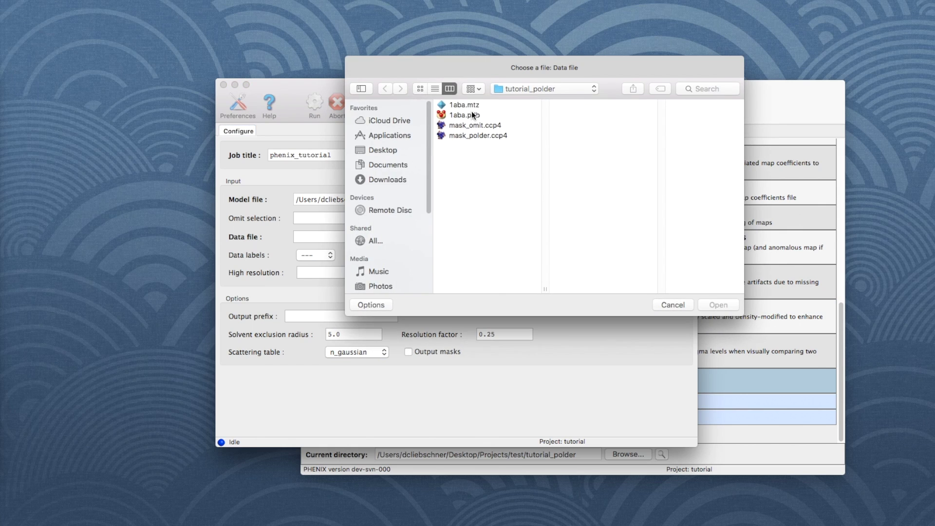
click(462, 105)
click(719, 306)
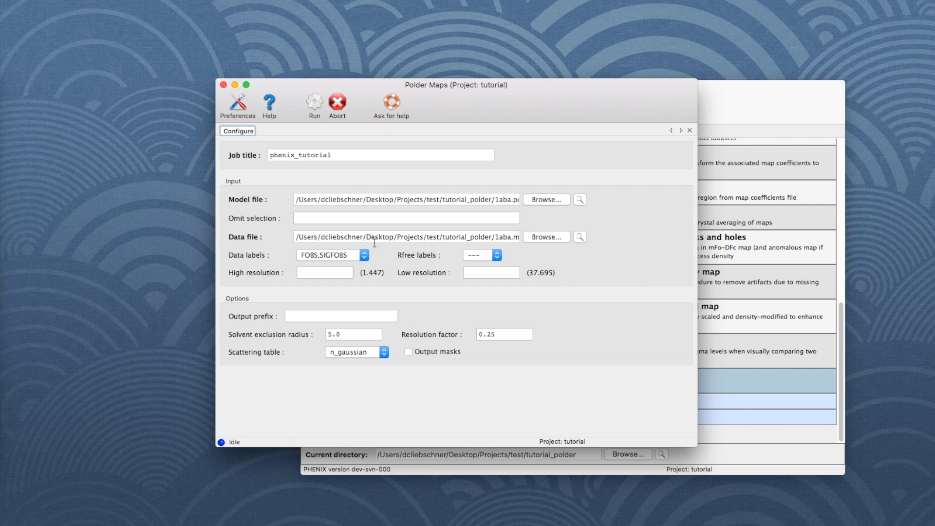
click(364, 255)
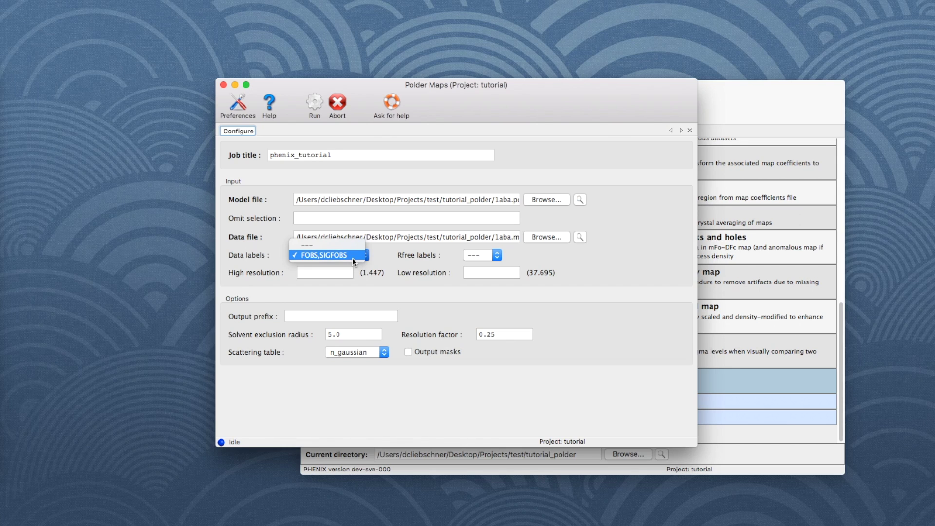
click(353, 257)
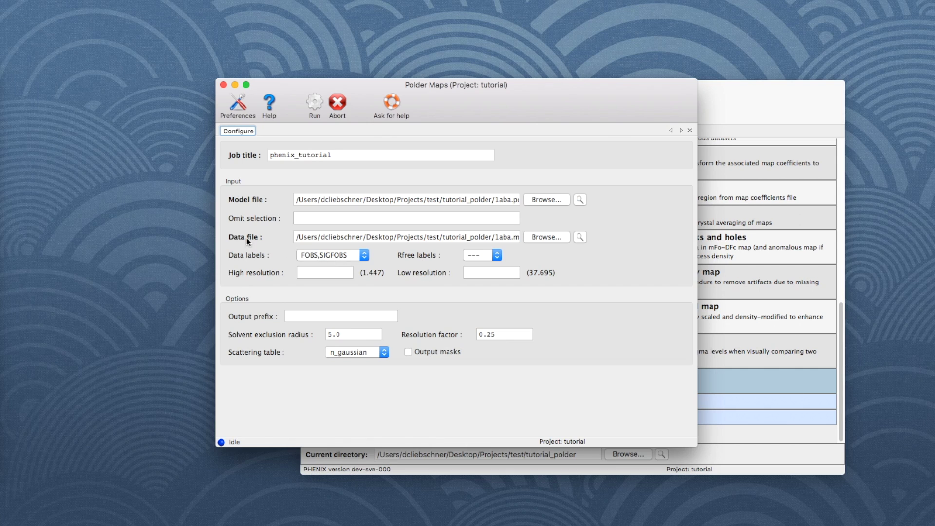
click(309, 218)
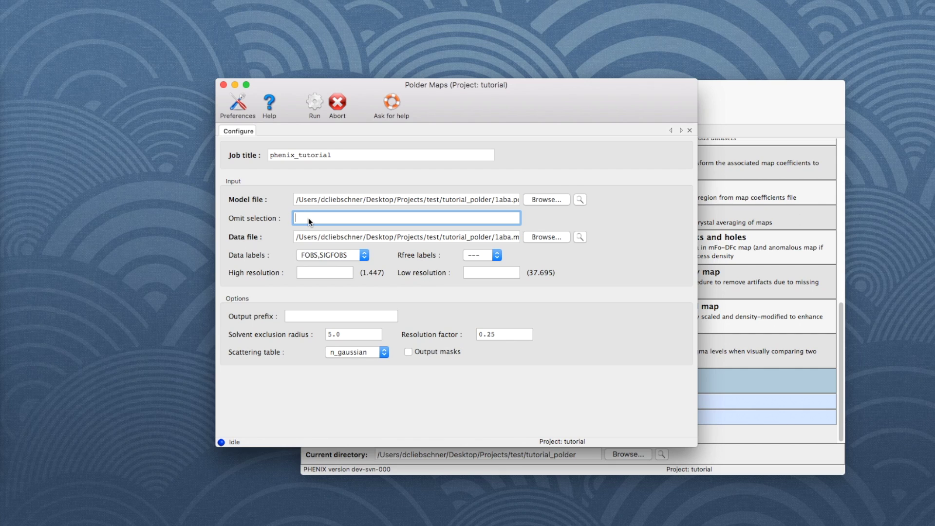
text(ch)
text(ain A and res)
text(seq 88)
Omit 'chain A and resseq 88', set output prefix 'tutorial', and run the polder job.
click(288, 316)
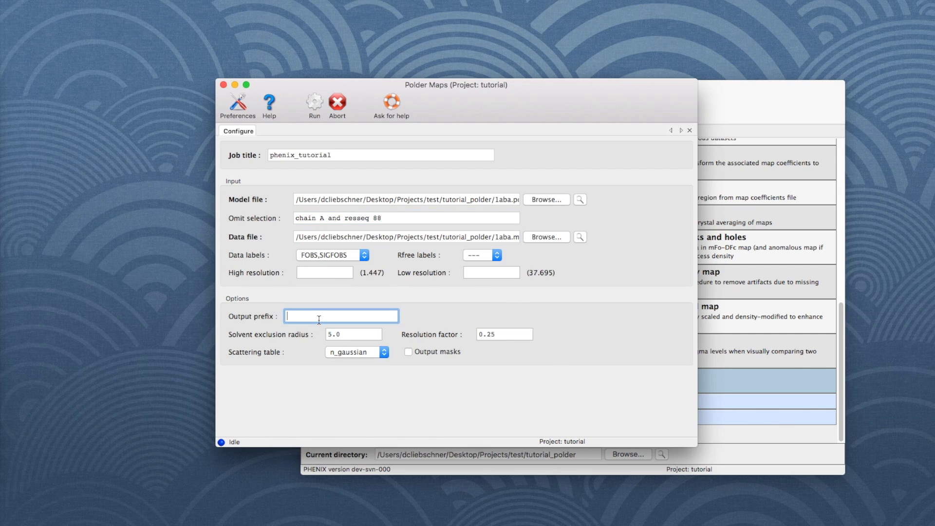
text(tutorial)
click(319, 110)
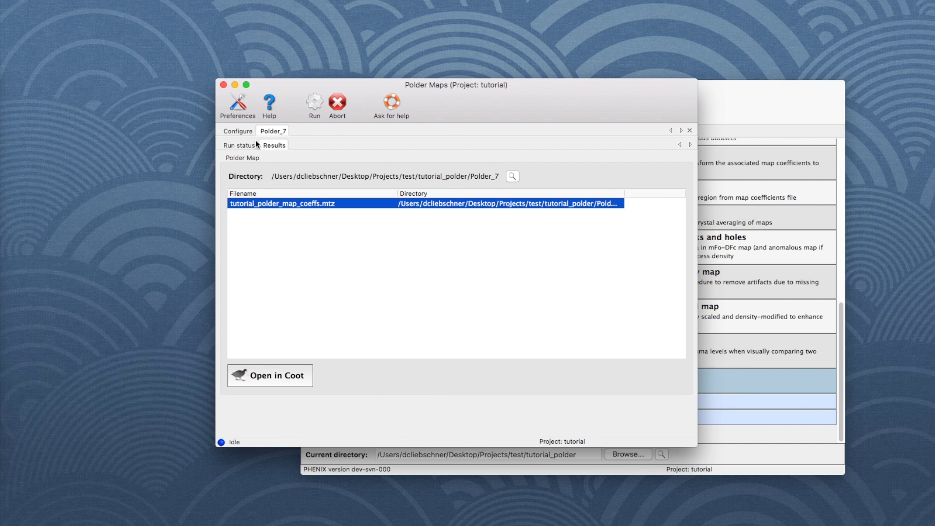
Select the input parameter lines at the top of the Run status log.
click(253, 147)
scroll(376, 268, up, 5)
scroll(375, 268, up, 5)
scroll(365, 329, up, 5)
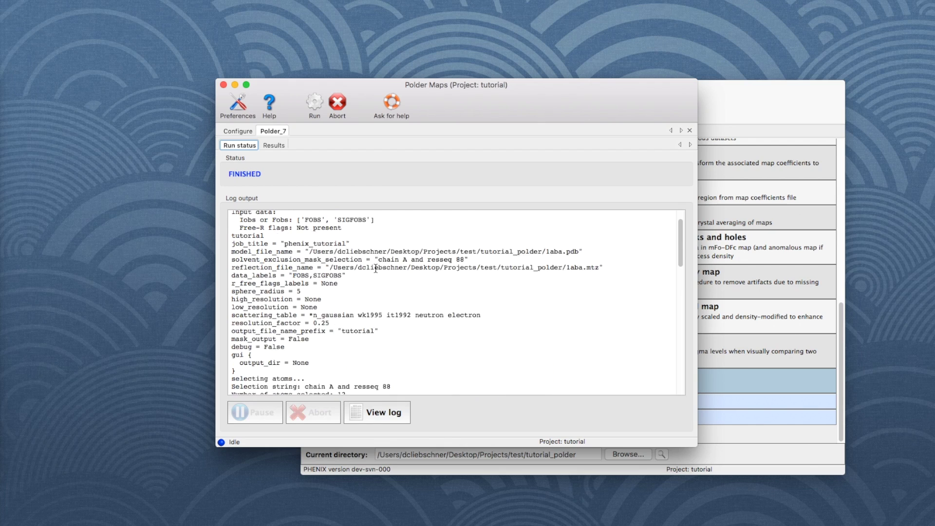
scroll(360, 371, up, 5)
mouse_move(360, 371)
mouse_down()
mouse_move(251, 317)
mouse_move(209, 212)
mouse_up()
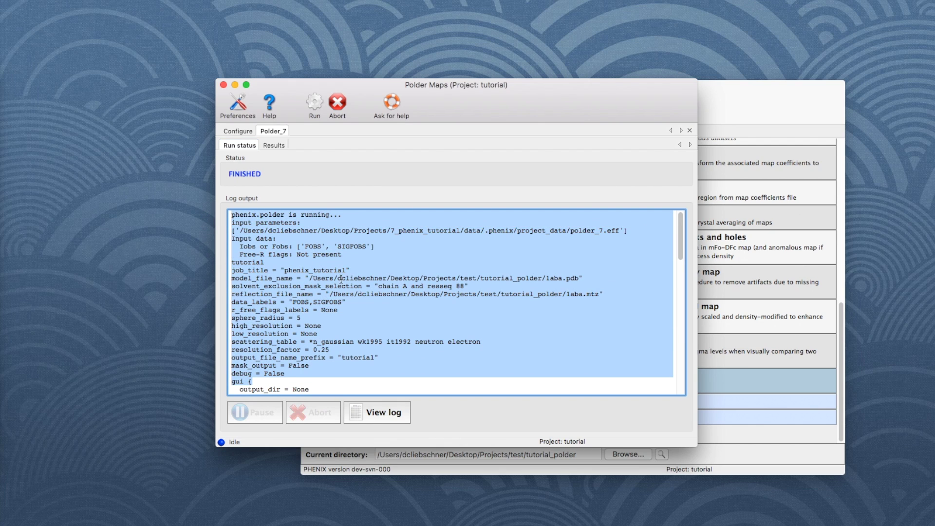
scroll(360, 307, down, 5)
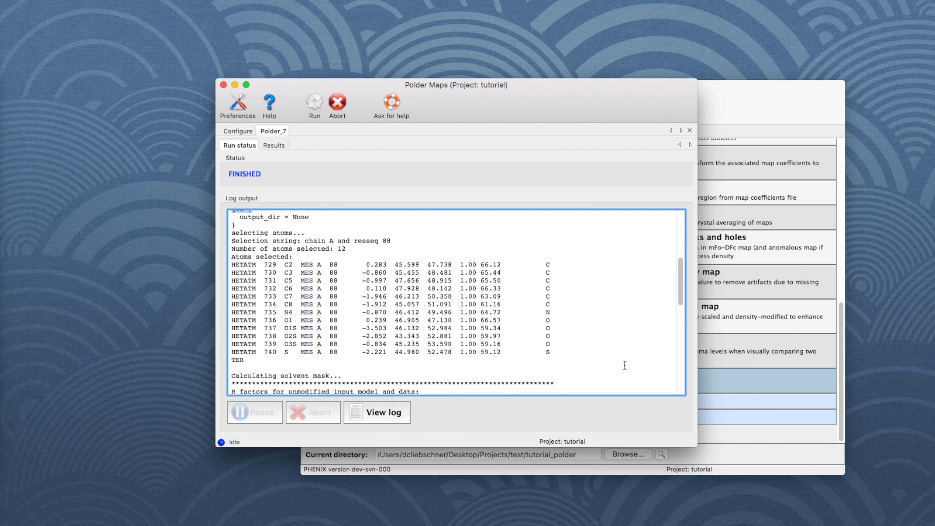
mouse_move(564, 355)
mouse_down()
mouse_move(233, 296)
mouse_move(207, 265)
mouse_up()
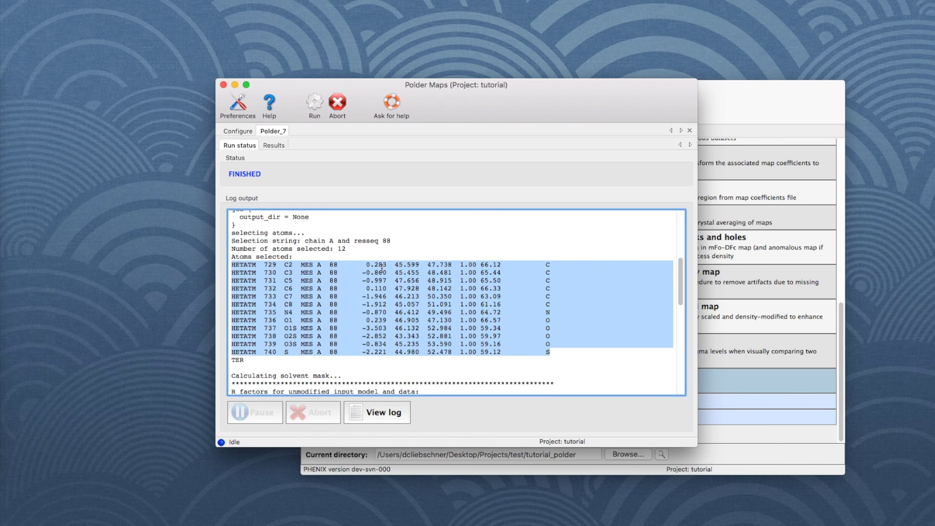
Highlight the residue label 'MES A 88' in the log's selected-atom rows.
click(342, 263)
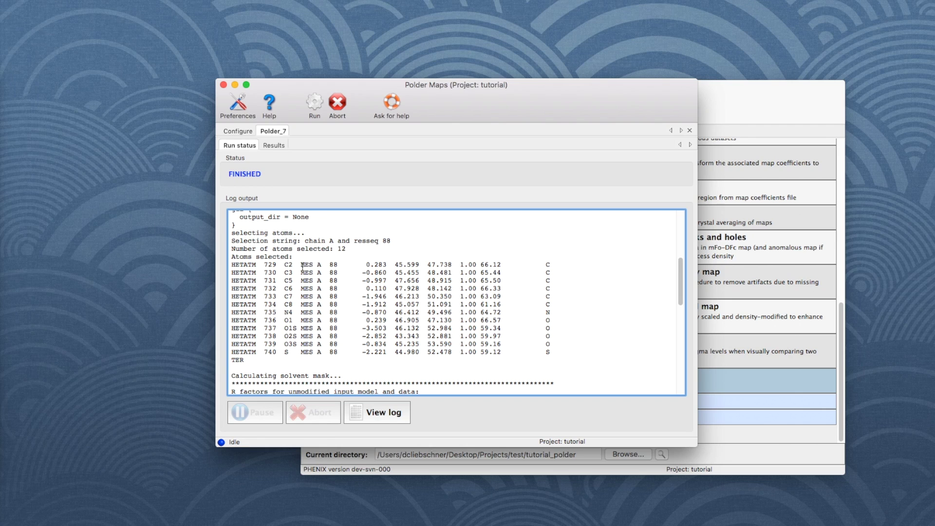
drag(297, 266, 338, 267)
drag(338, 266, 338, 266)
scroll(342, 265, down, 1)
scroll(348, 262, down, 3)
scroll(355, 257, down, 3)
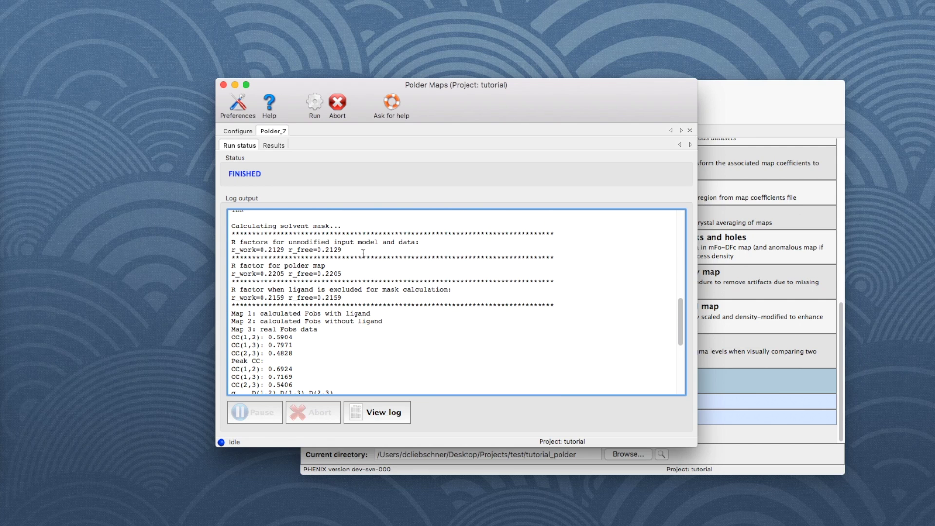
Highlight r_work/r_free for the unmodified model, the polder map, and the ligand-excluded mask.
click(356, 250)
drag(356, 250, 221, 249)
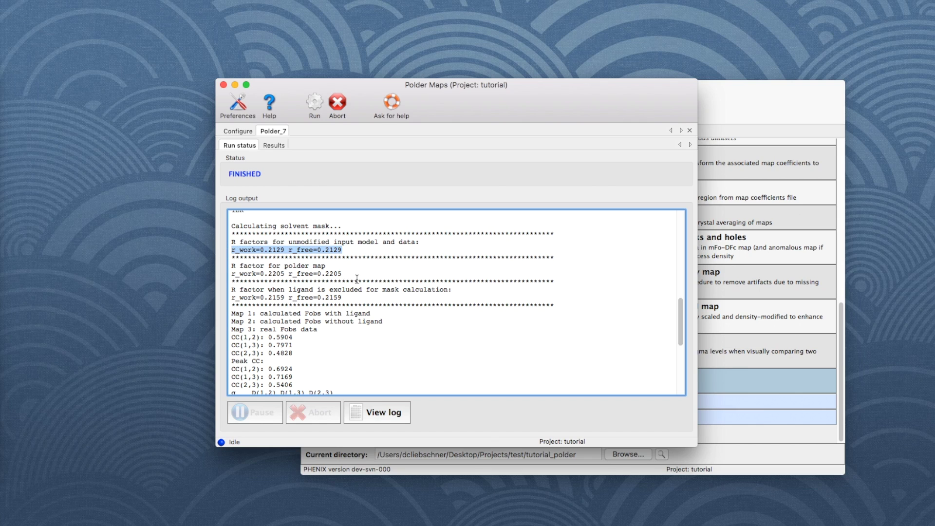
drag(348, 274, 220, 274)
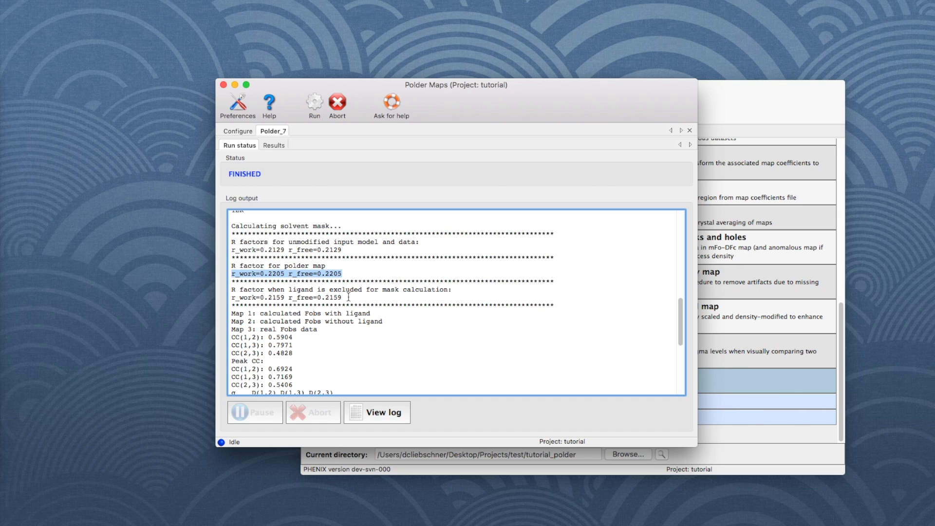
drag(349, 297, 220, 297)
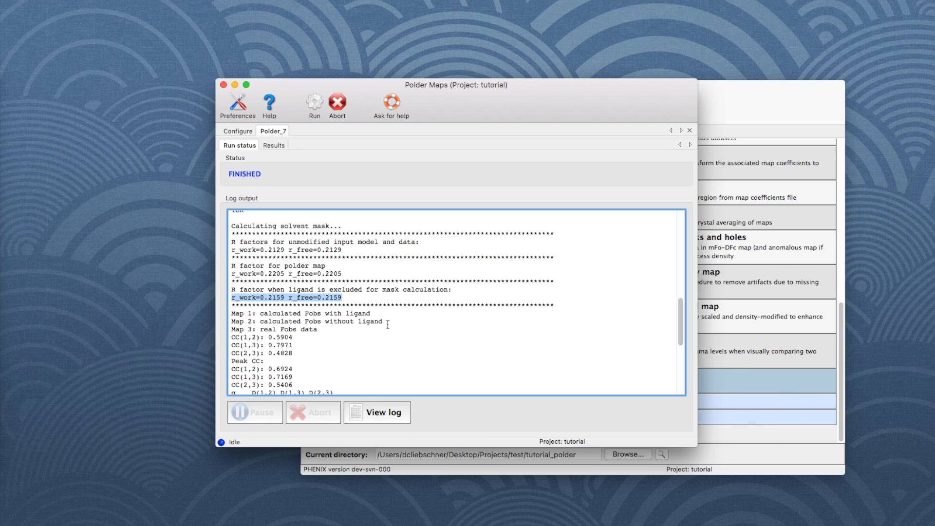
scroll(386, 324, down, 1)
scroll(386, 324, down, 1)
scroll(386, 323, down, 1)
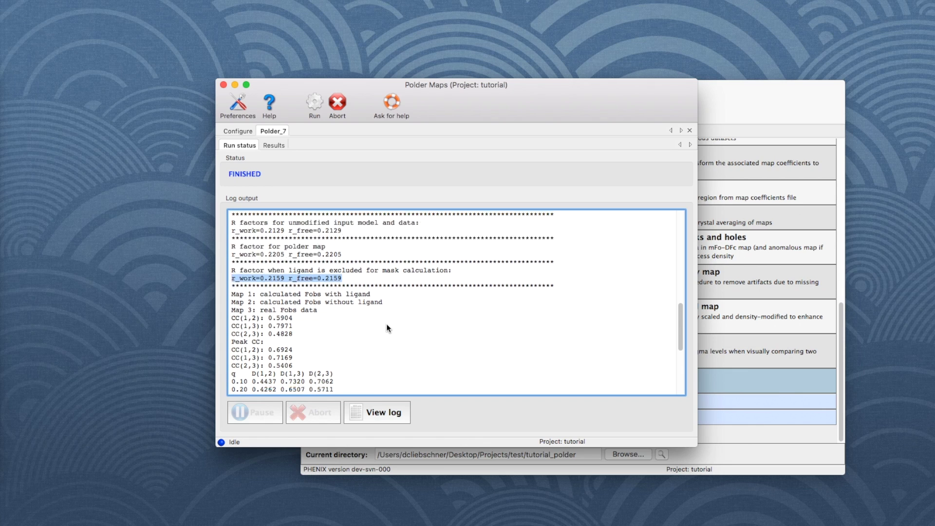
scroll(386, 324, down, 3)
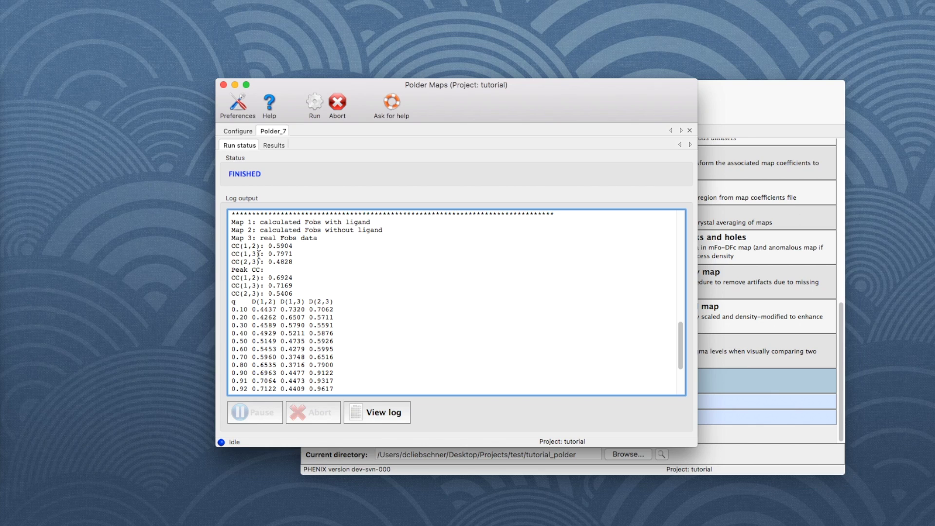
Highlight the correlation values CC(1,3) 0.7971 and CC(2,3) 0.4828 in the log.
drag(293, 254, 229, 253)
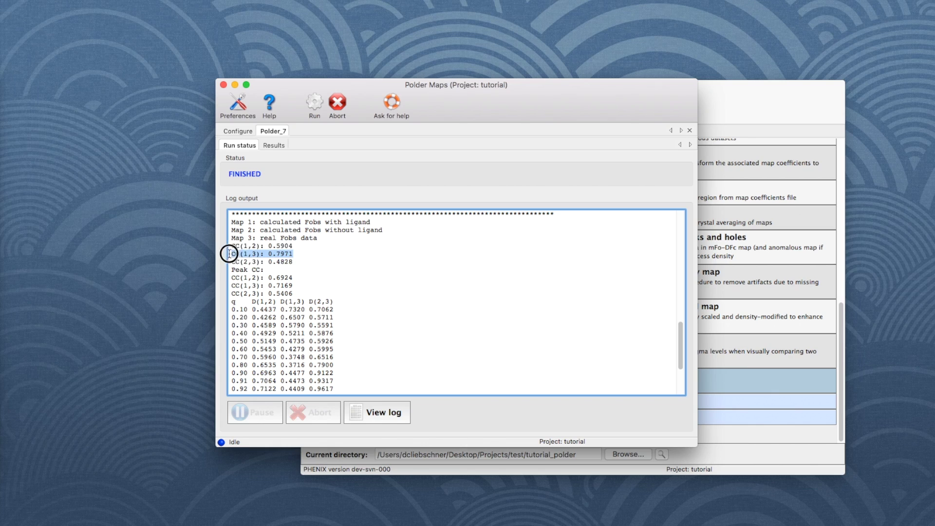
click(308, 255)
drag(243, 246, 257, 245)
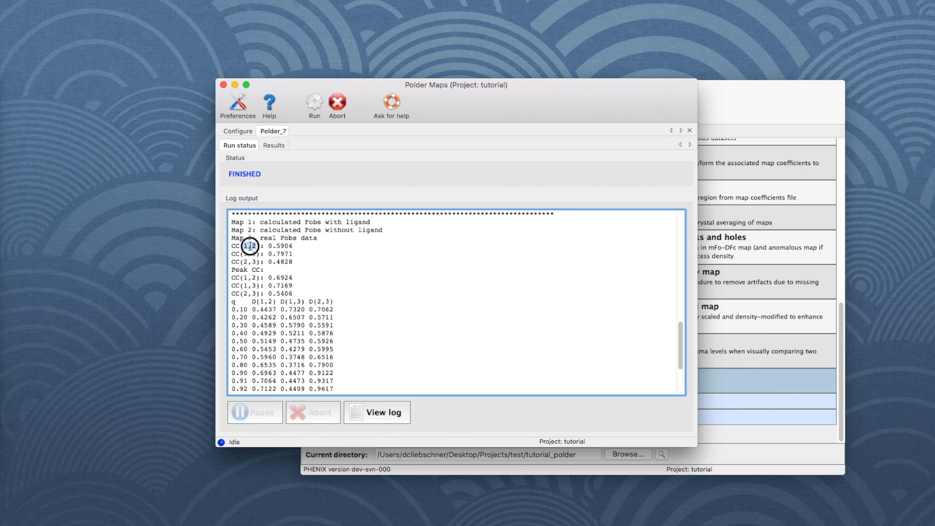
double_click(249, 263)
click(300, 255)
drag(269, 254, 294, 261)
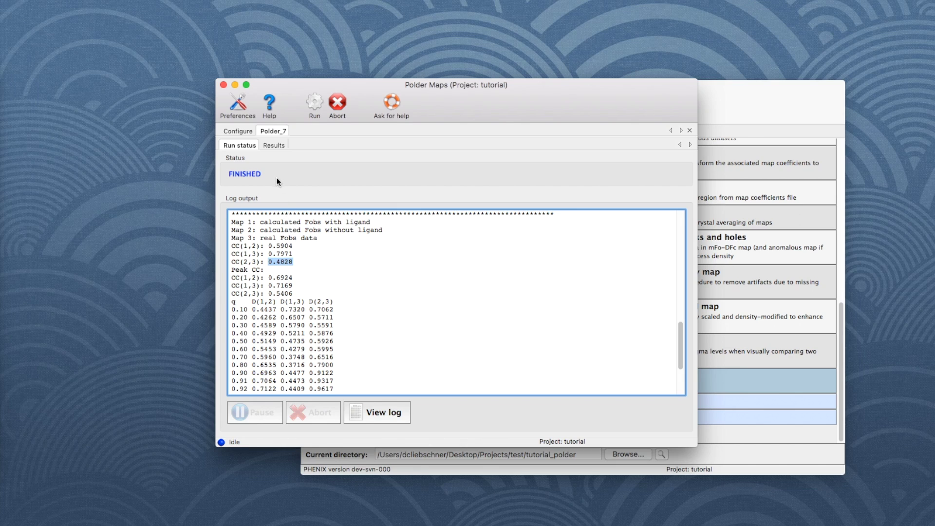
Open tutorial_polder_map_coeffs.mtz from the Results output files in Coot.
click(272, 145)
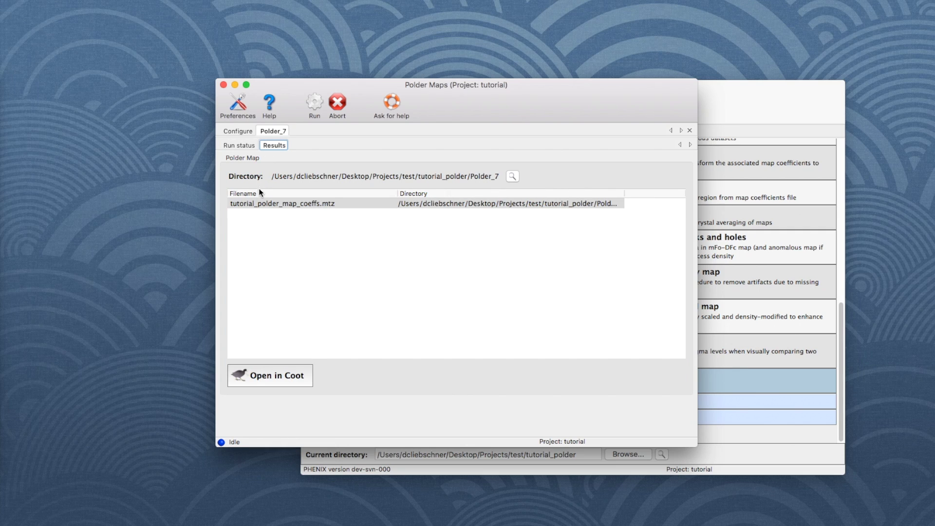
click(257, 202)
click(285, 380)
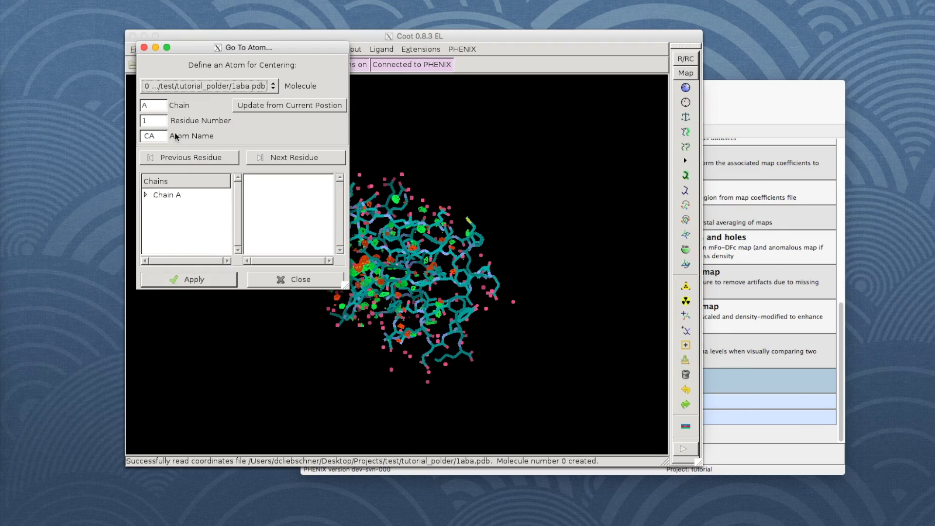
click(146, 193)
scroll(196, 227, down, 10)
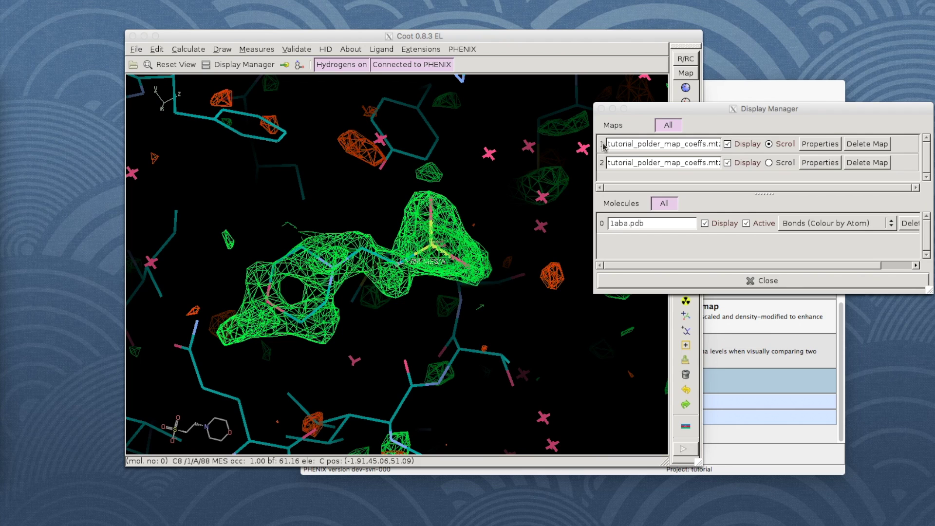
Untick Display for the second polder map in the Display Manager.
click(726, 163)
Rotate around the MES 88 ligand to inspect the first map's density.
click(482, 286)
drag(344, 324, 437, 223)
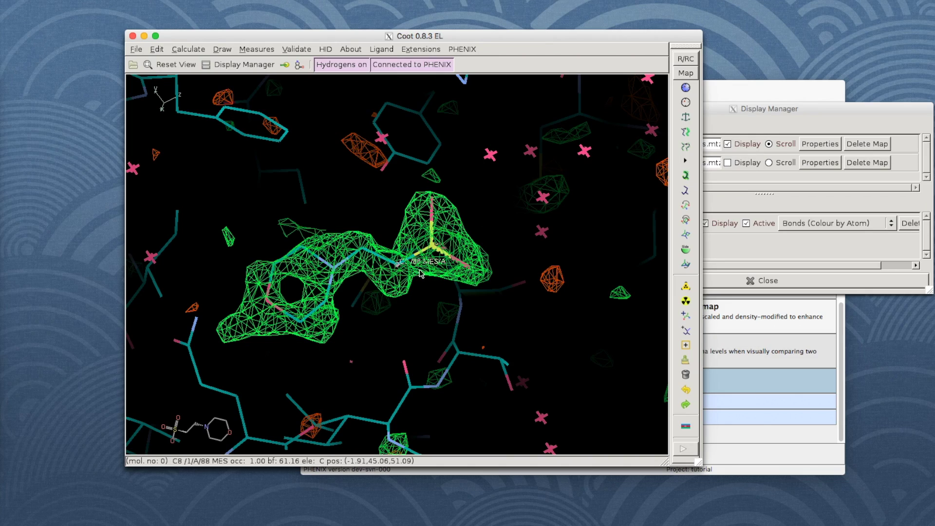
mouse_move(415, 300)
mouse_down()
mouse_move(382, 277)
mouse_move(360, 295)
mouse_up()
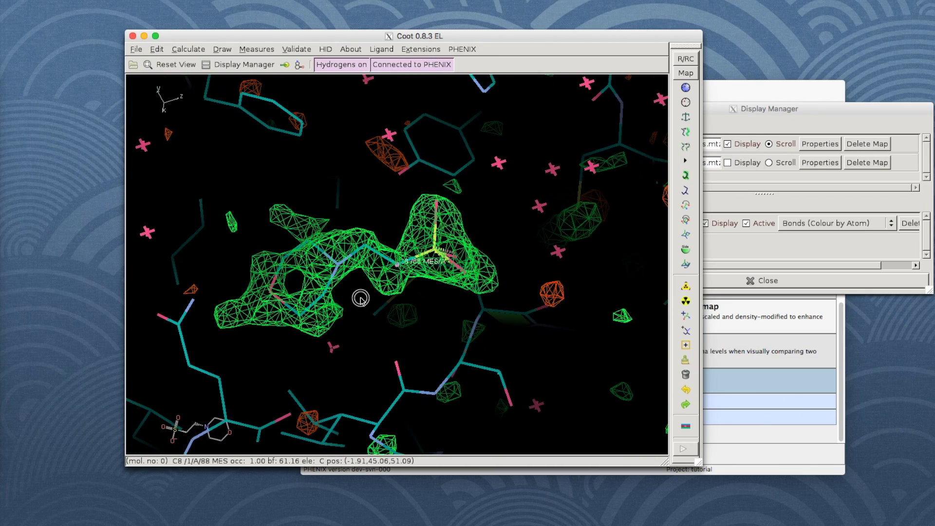
click(722, 122)
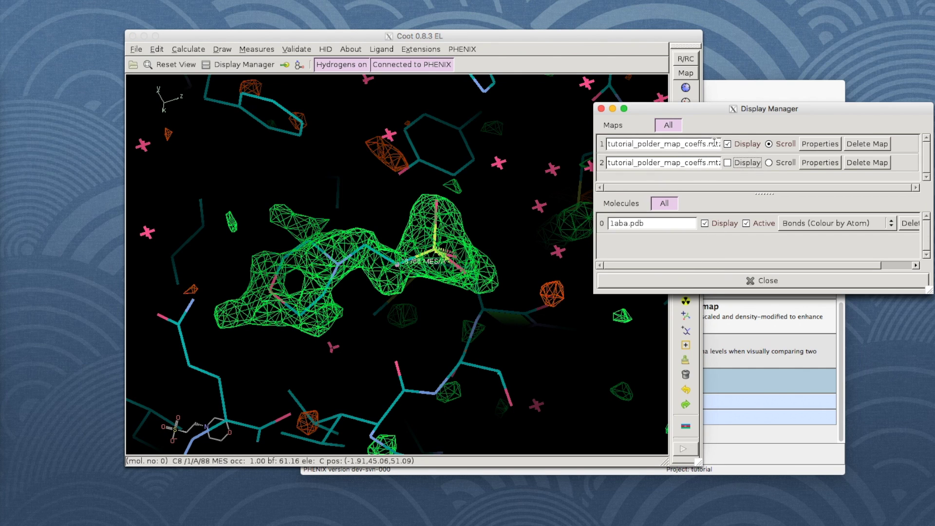
Hide map 1, show map 2, and rotate to view its density around MES 88.
click(728, 144)
click(727, 163)
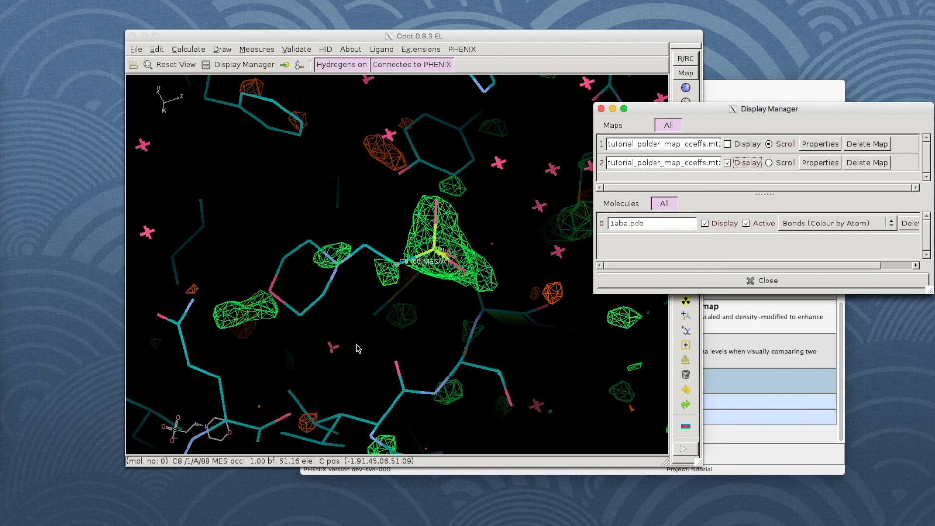
click(402, 329)
mouse_move(380, 319)
mouse_down()
mouse_move(338, 321)
mouse_move(370, 322)
mouse_move(414, 344)
mouse_move(428, 293)
mouse_move(434, 307)
mouse_up()
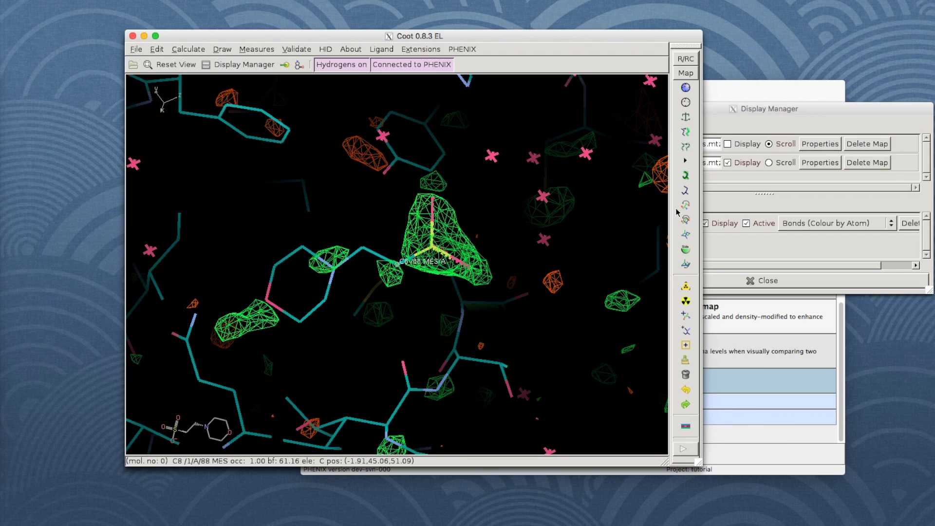
Toggle map 1 on and off repeatedly to compare it with map 2, leaving it hidden.
click(720, 198)
click(726, 143)
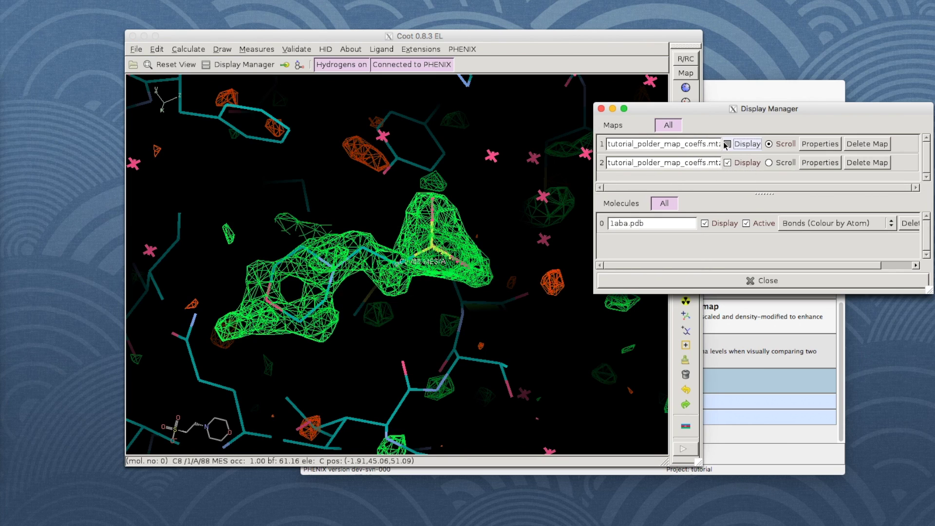
click(725, 145)
click(725, 144)
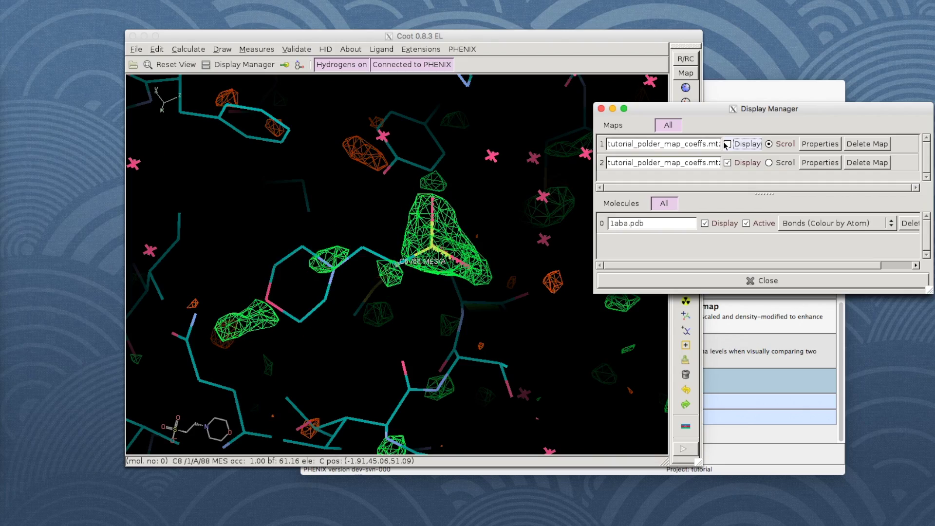
click(725, 144)
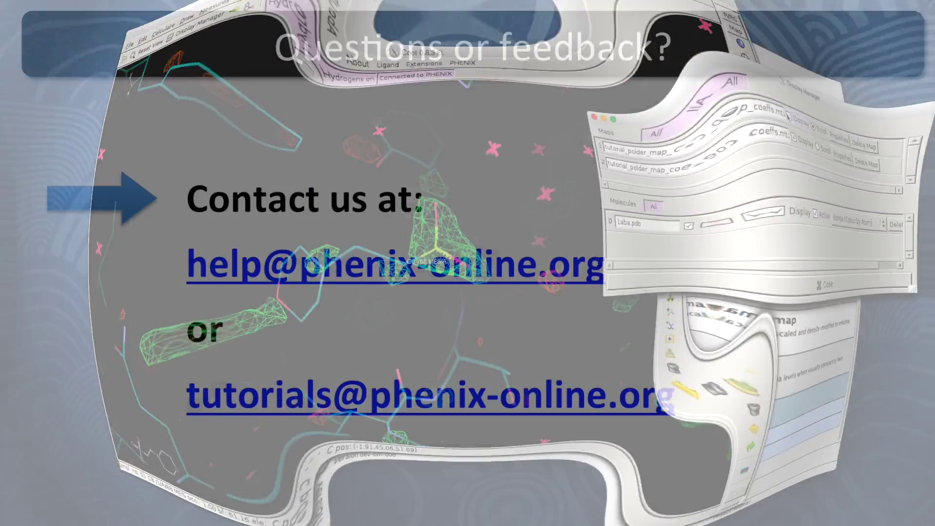